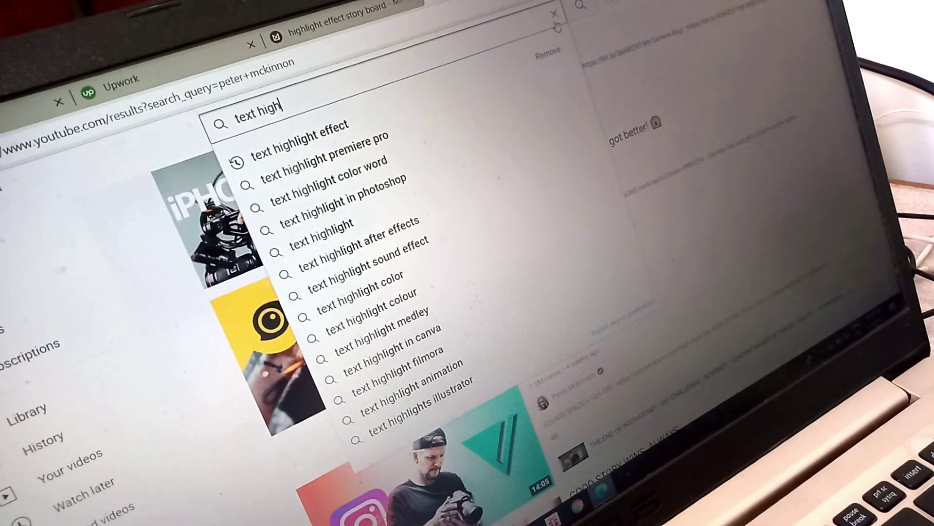
Search YouTube for "text highlight effect" and browse the tutorial results.
key(Down)
key(Return)
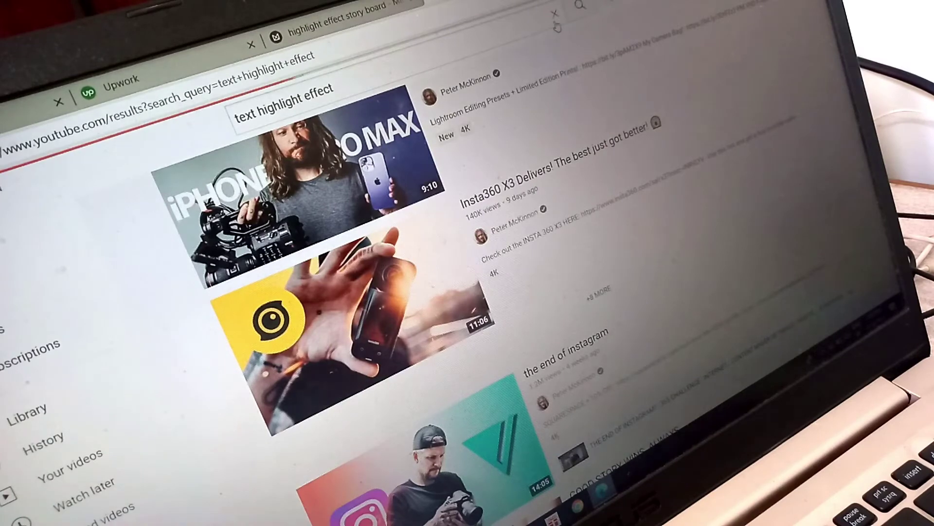
scroll(567, 126, down, 5)
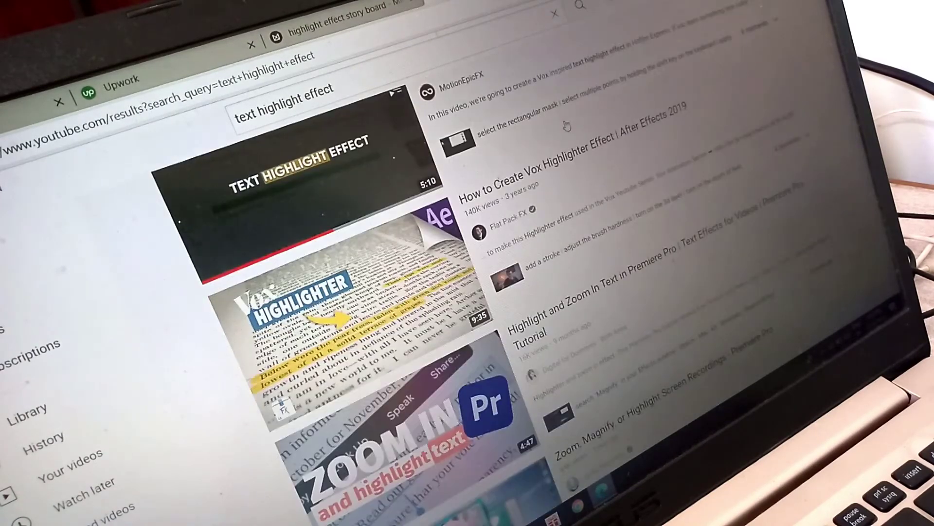
scroll(567, 127, down, 10)
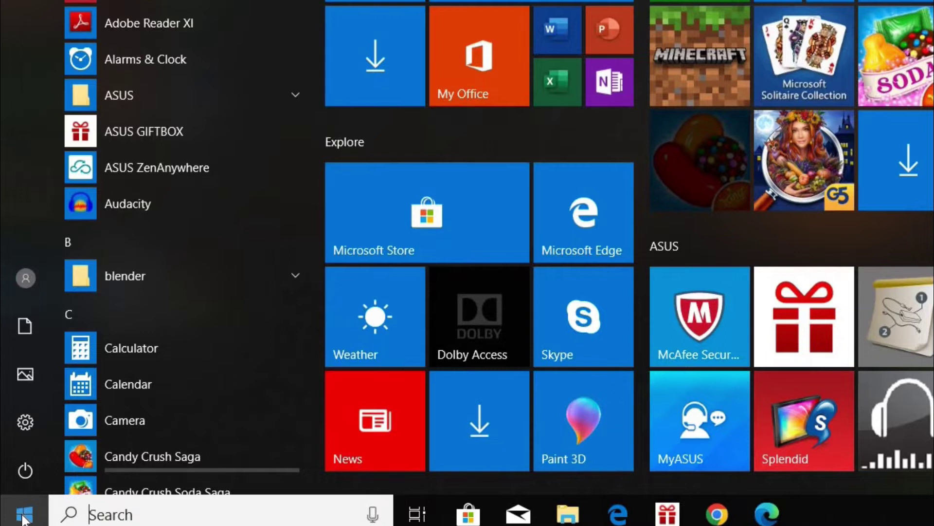
Open HitFilm and create a 1080p Full HD composite shot at 25 fps with a duration of 5 seconds.
text(hitfil)
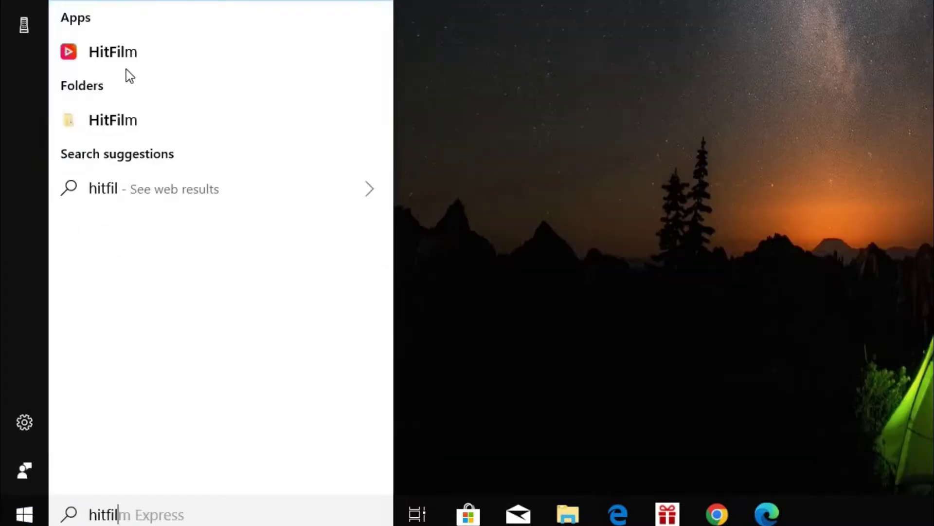
click(136, 51)
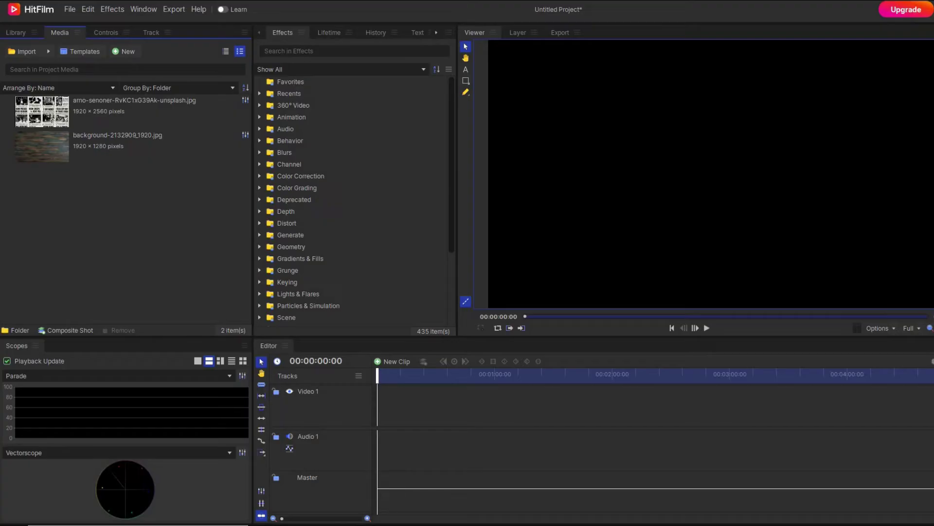
click(126, 51)
click(161, 63)
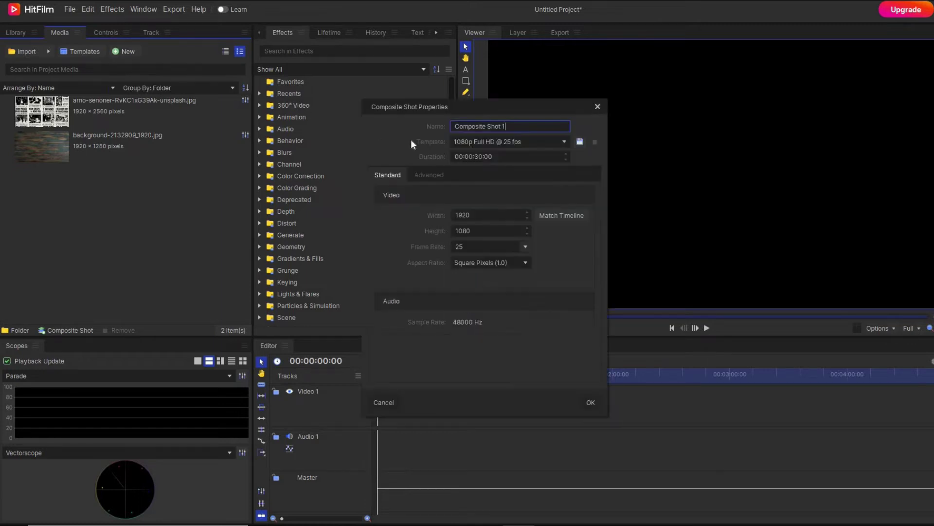
click(509, 158)
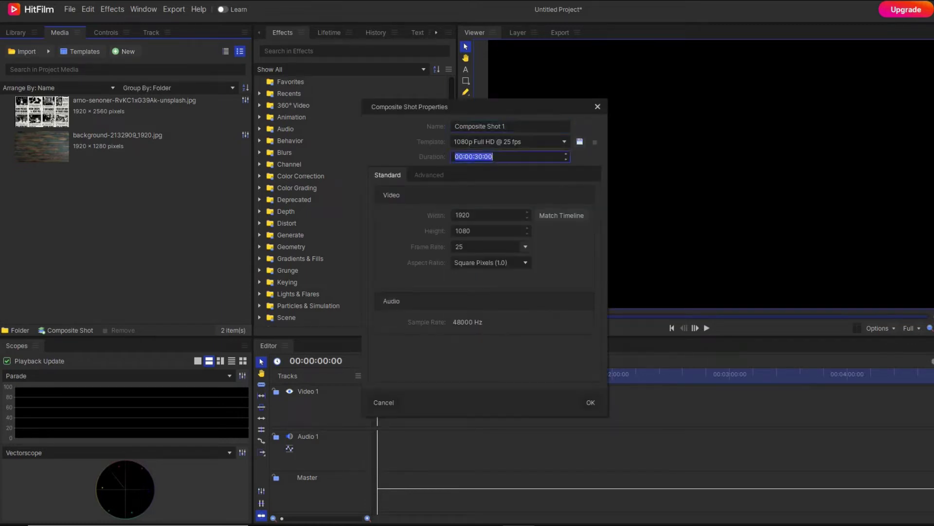
key(Return)
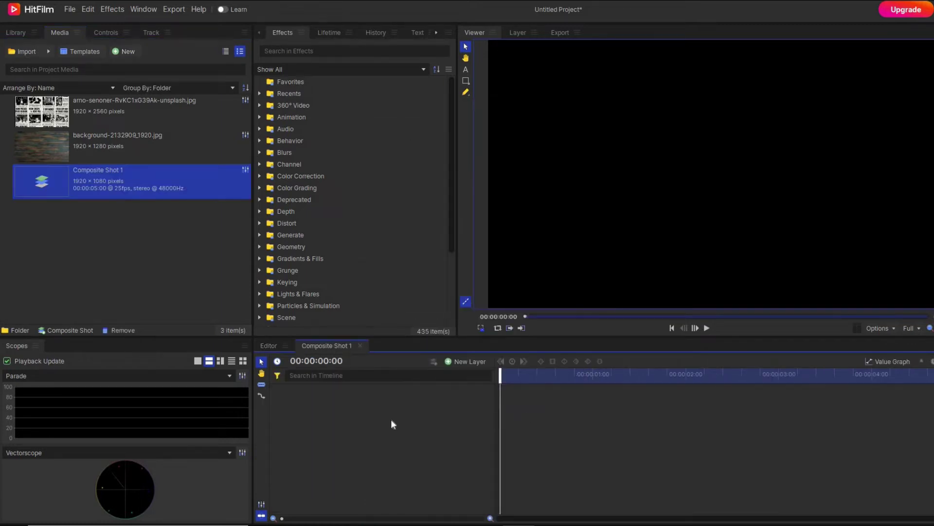
Add the newspaper image to the composite shot and scale it down so its full width fits within the frame.
drag(170, 116, 391, 446)
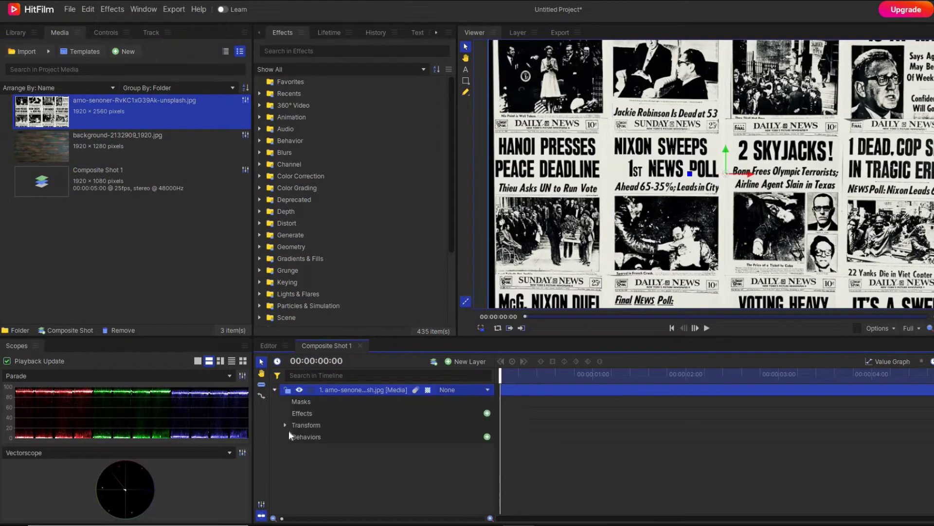
click(285, 425)
drag(457, 472, 420, 472)
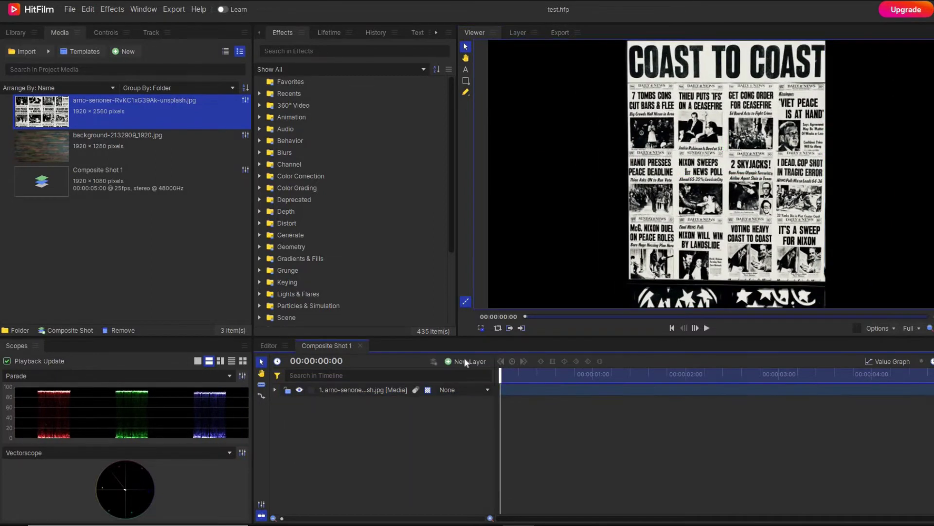
Create a green 1920 × 1080 plane layer named "highlight" above the newspaper image.
click(464, 362)
click(487, 372)
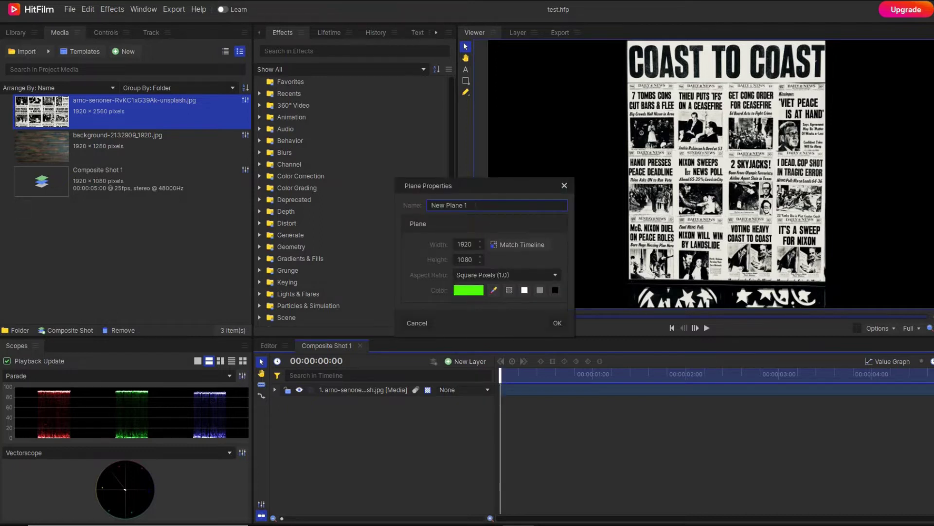
text(highlight)
click(557, 322)
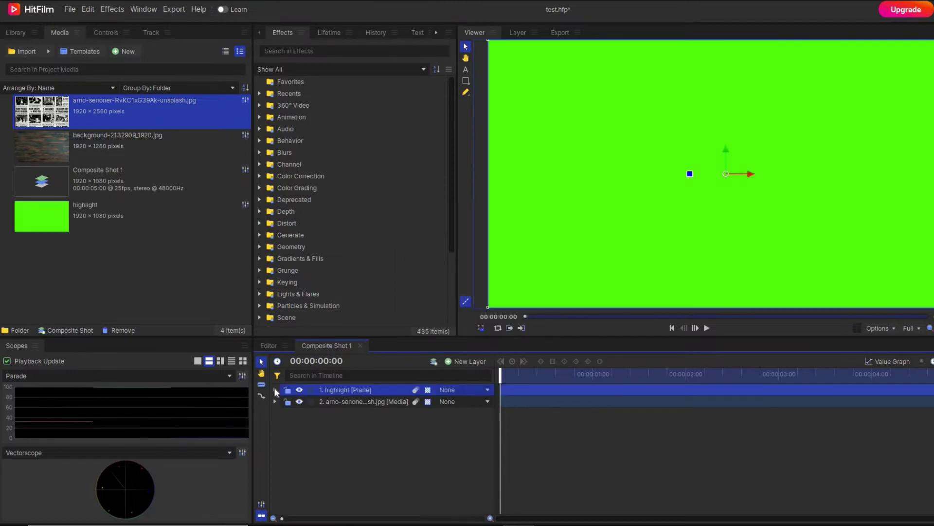
Lower the highlight plane's opacity to 66% so the newspaper shows through it.
click(275, 390)
click(284, 424)
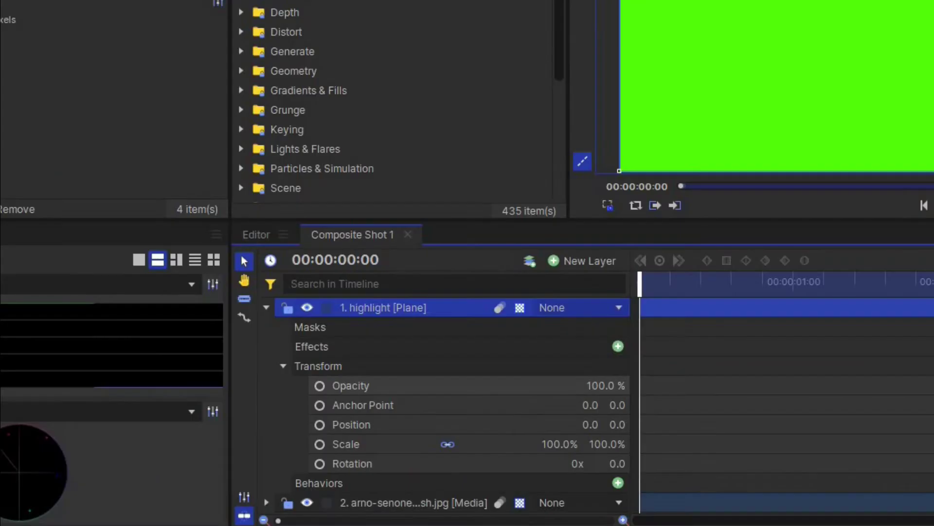
drag(606, 385, 578, 386)
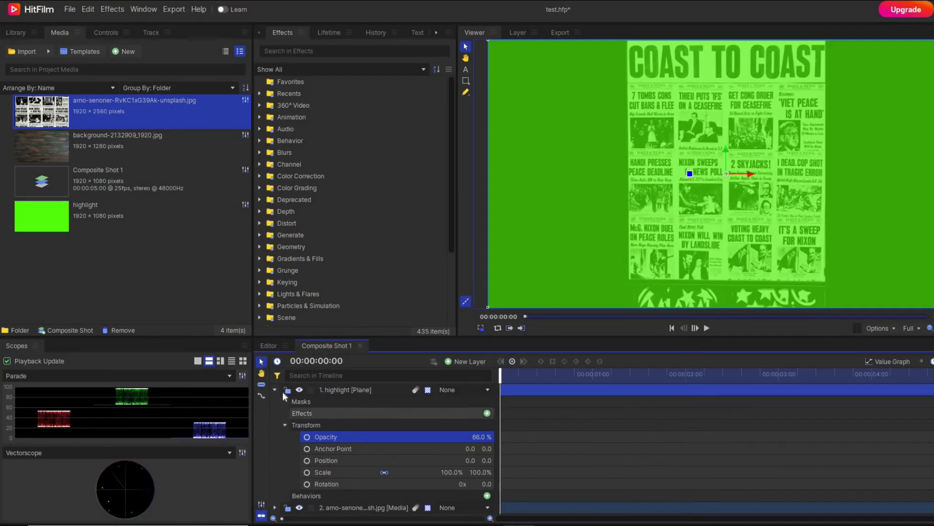
click(275, 390)
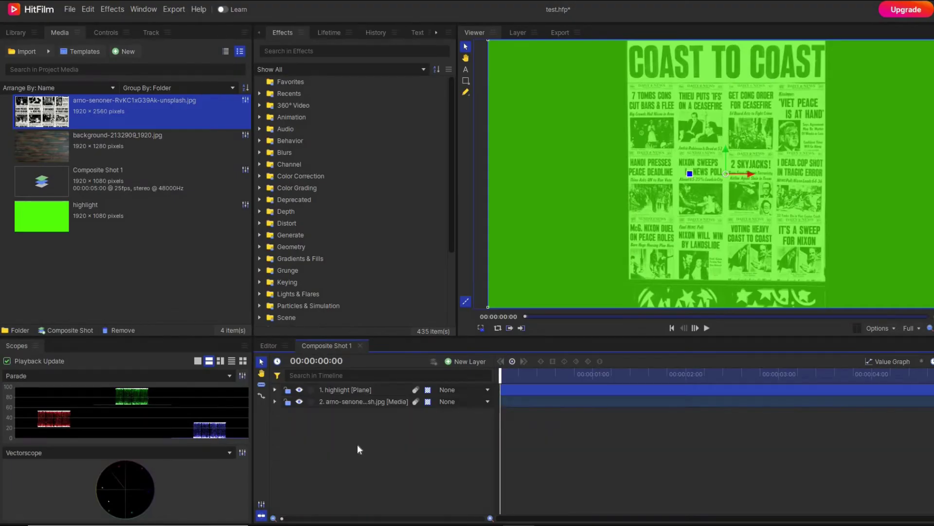
Draw a rectangular mask on the highlight plane around the headline words "HANOI PRESSES" and "NIXON SWEEPS".
click(697, 242)
scroll(698, 242, up, 3)
scroll(697, 242, down, 2)
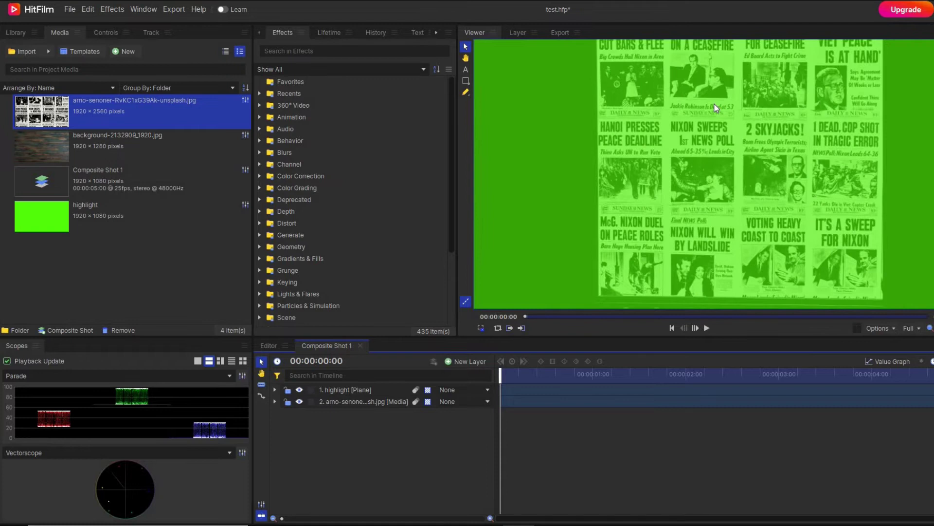
click(715, 107)
scroll(716, 107, up, 2)
click(465, 81)
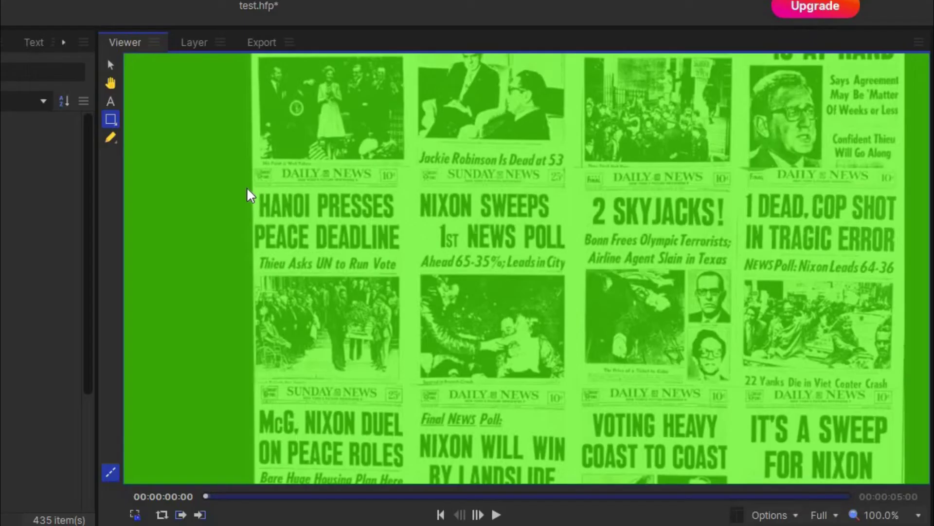
drag(248, 190, 559, 222)
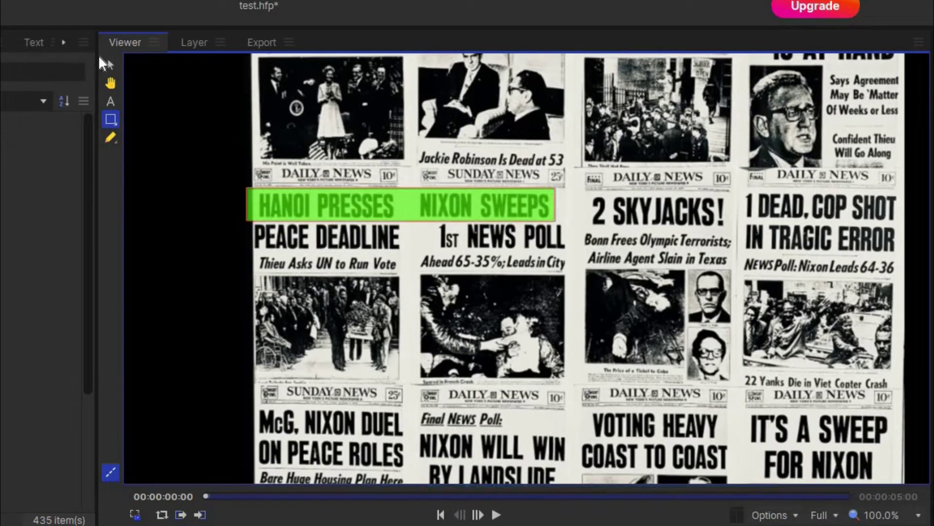
click(108, 64)
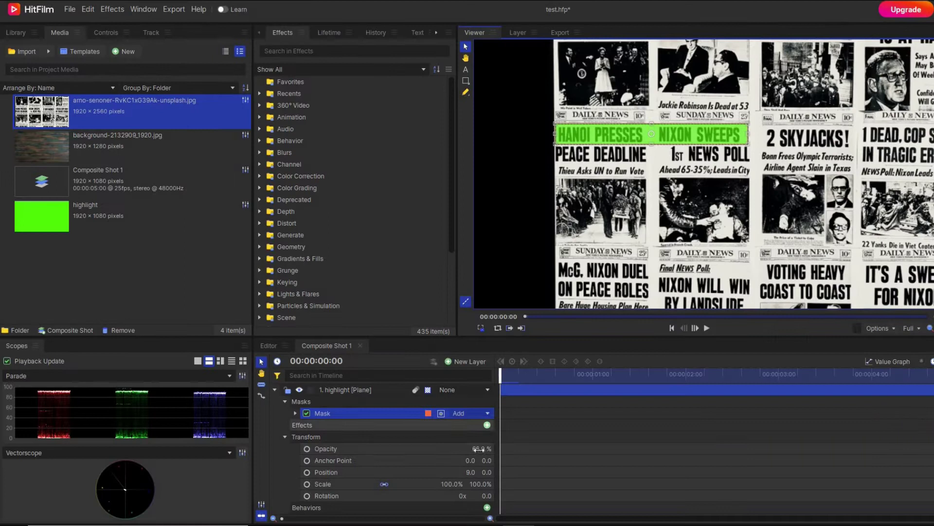
Restore the highlight plane to full opacity and set its blend mode to Multiply.
drag(478, 448, 506, 449)
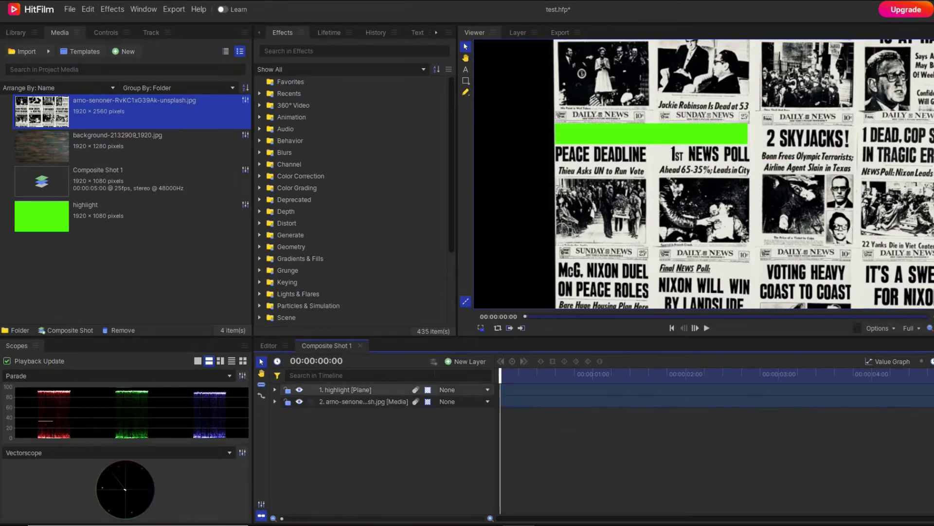
right_click(347, 390)
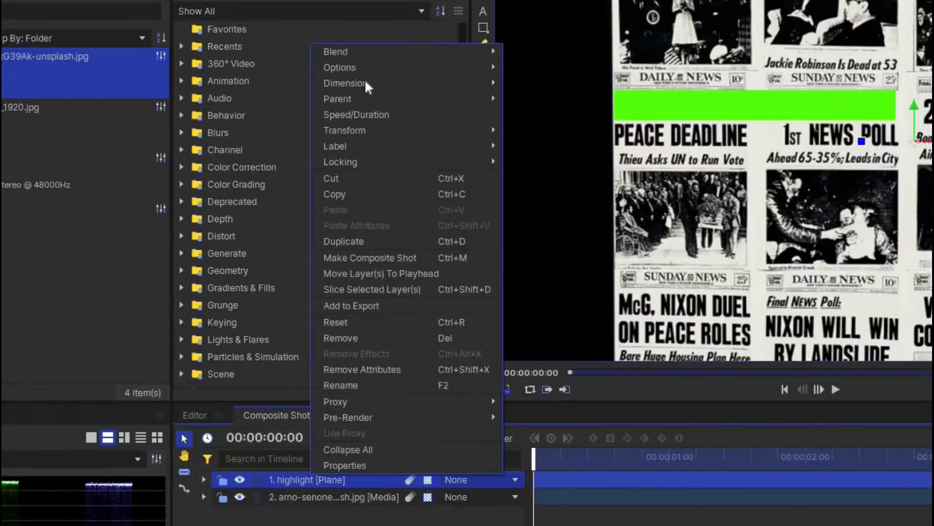
mouse_move(370, 97)
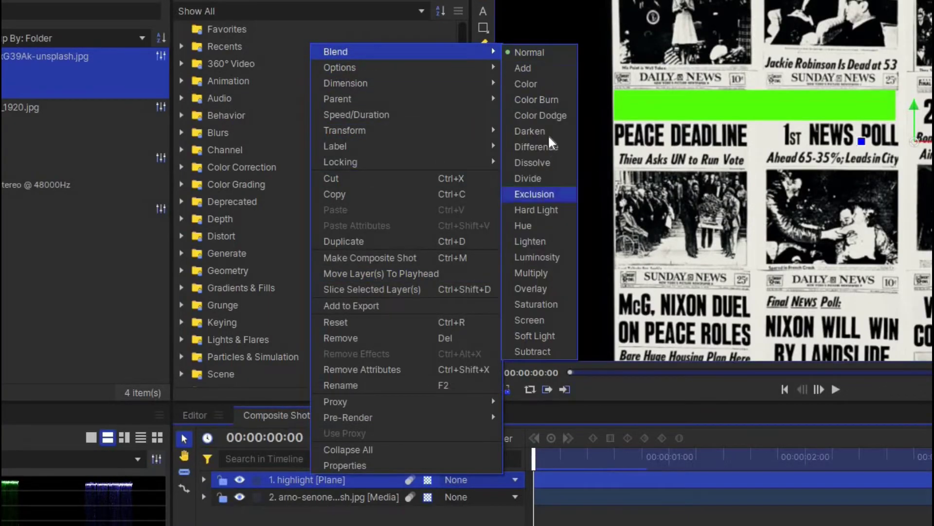
click(531, 273)
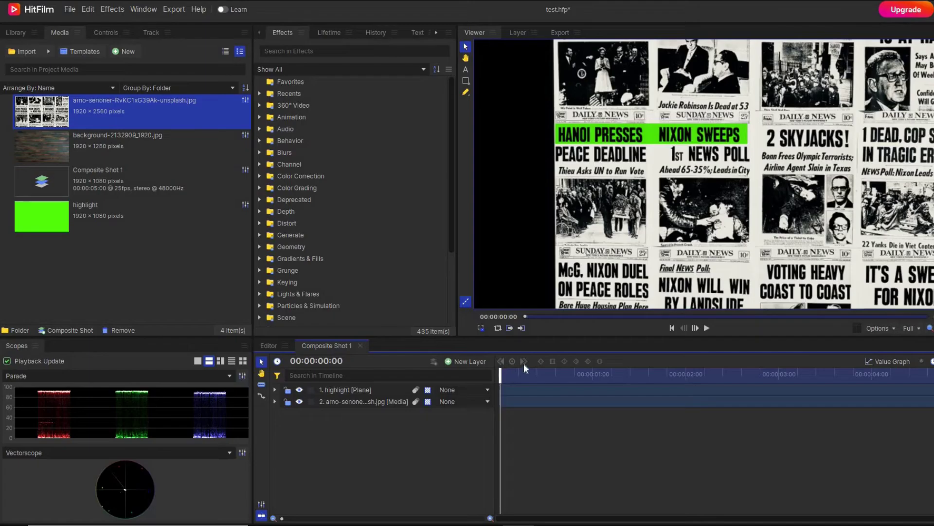
Shift the mask's horizontal anchor point to -398.5 and its horizontal position to -396.5, anchoring the highlight at its left edge.
click(343, 387)
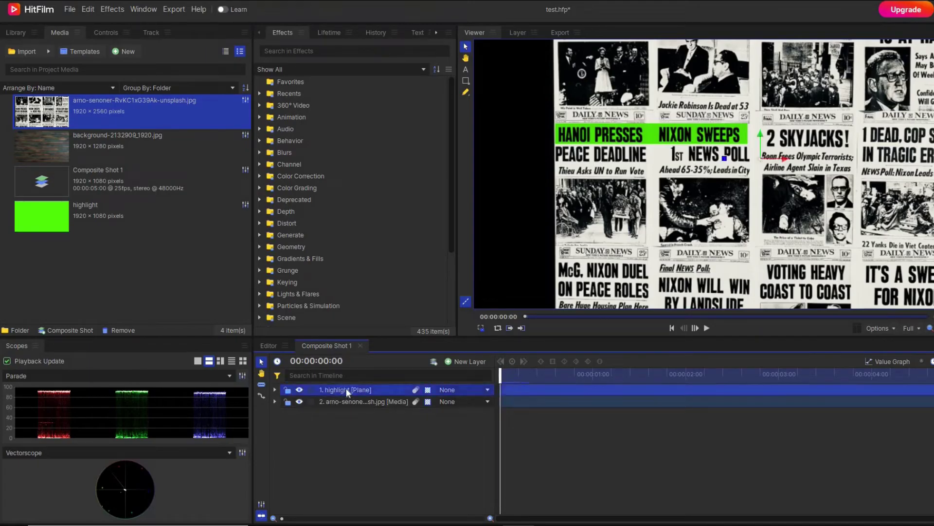
click(274, 390)
click(313, 413)
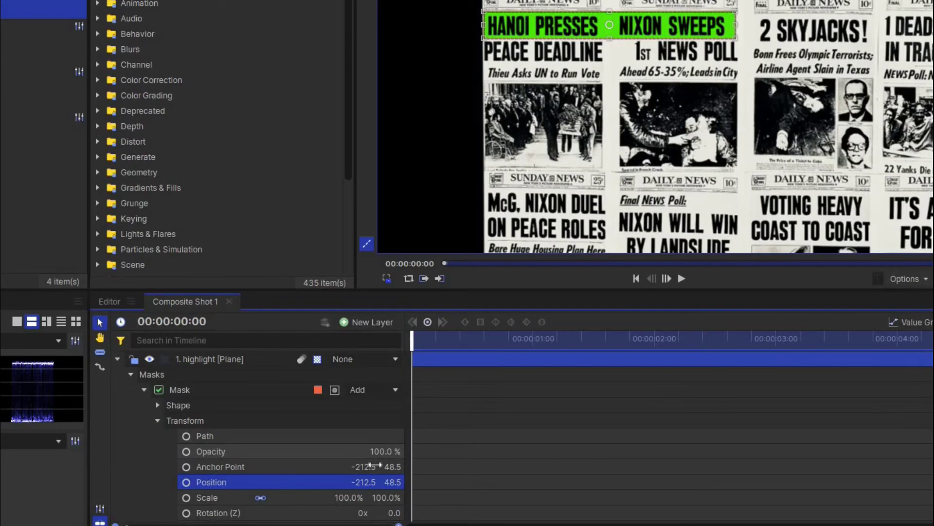
drag(363, 466, 270, 466)
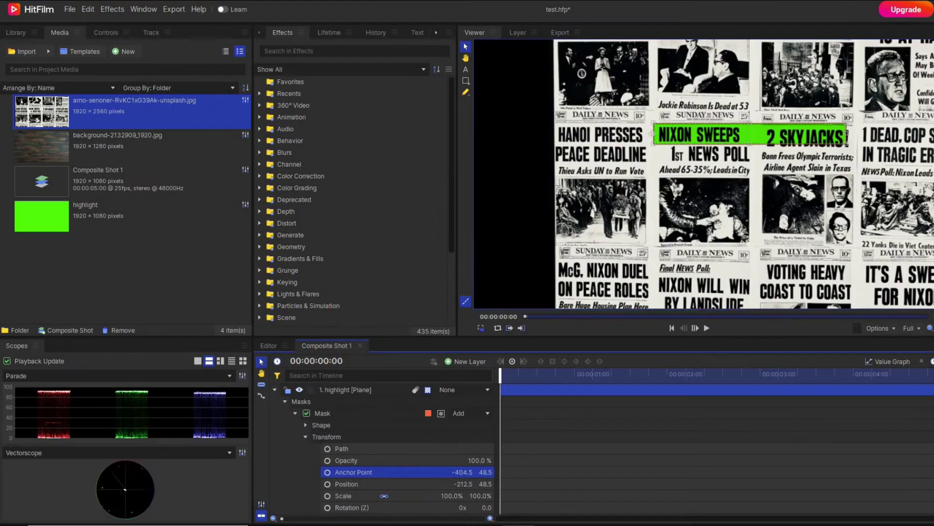
drag(463, 484, 379, 484)
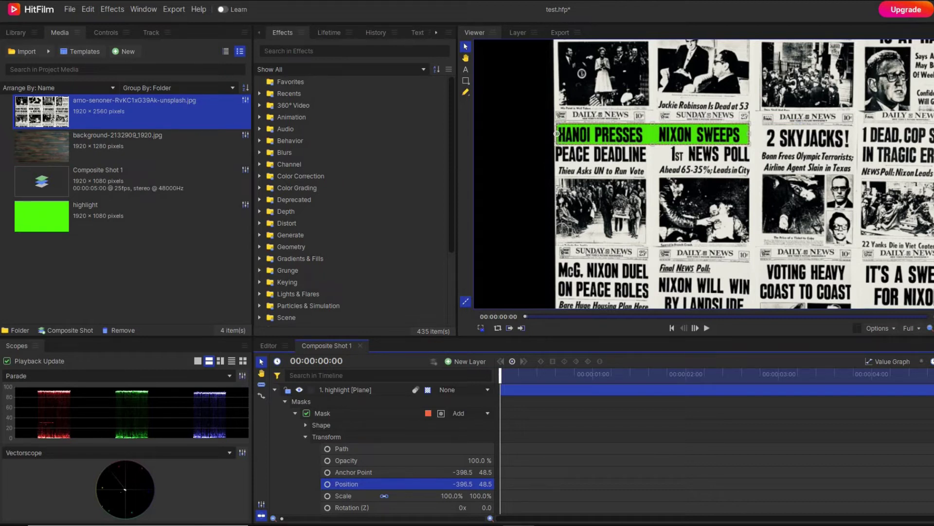
Unlink the mask's scale axes and keyframe horizontal scale from 0% at the first frame to 100% at 00:00:00:14.
drag(504, 381, 287, 395)
drag(522, 380, 552, 389)
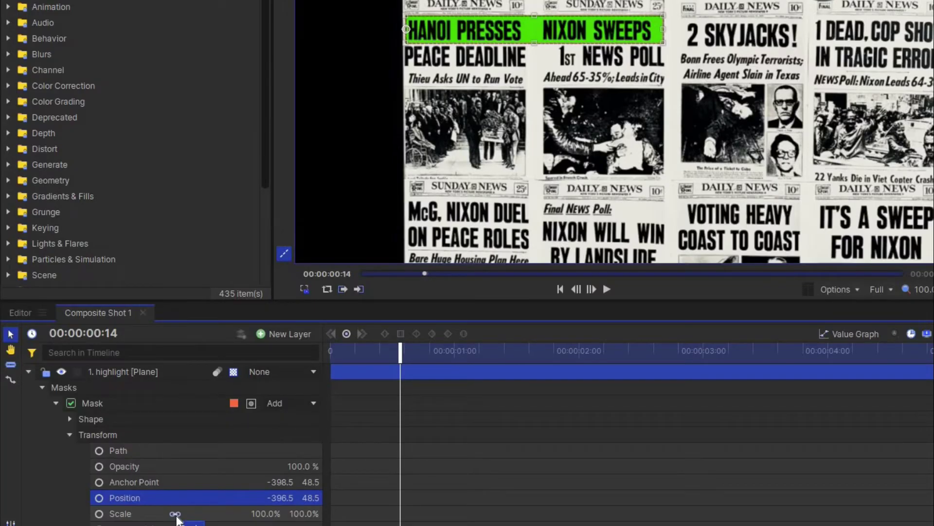
click(176, 516)
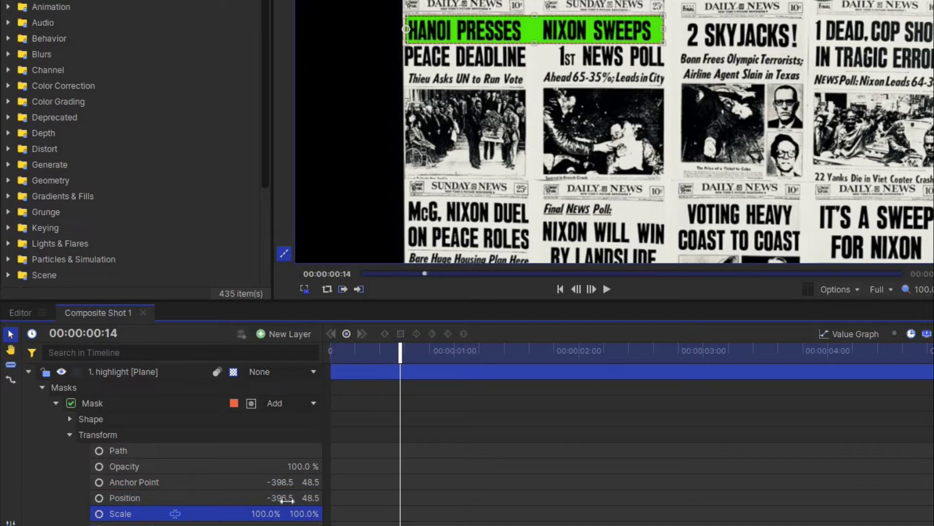
click(385, 333)
drag(347, 353, 248, 353)
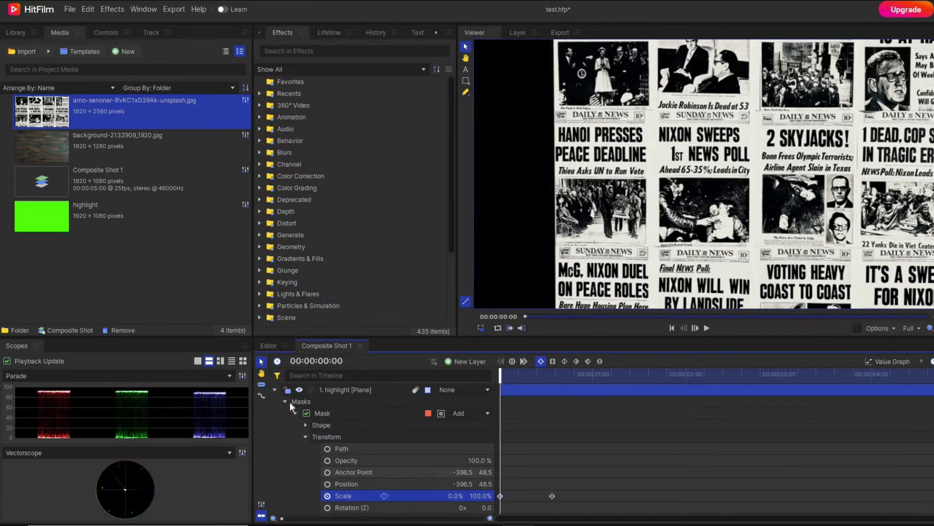
click(29, 371)
Play back and scrub through the composite shot to check the highlight sweeping across the headline.
click(707, 328)
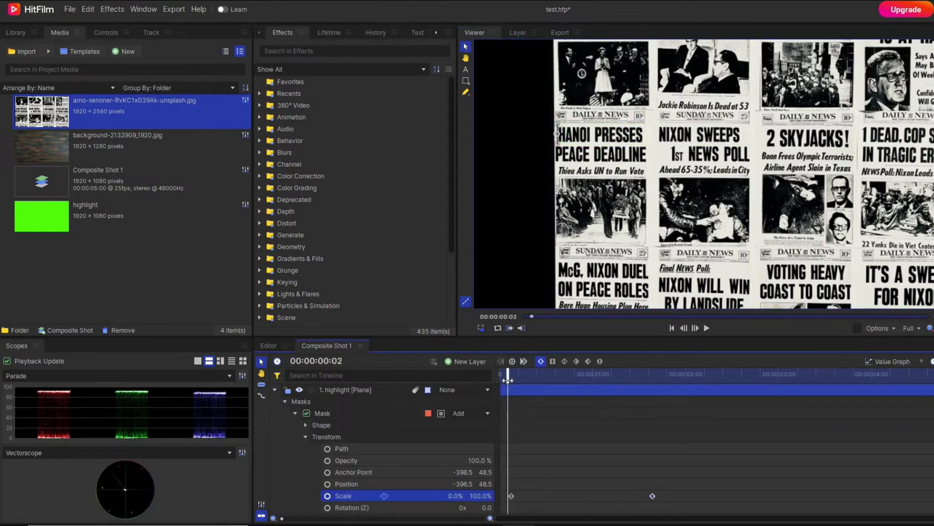
key(space)
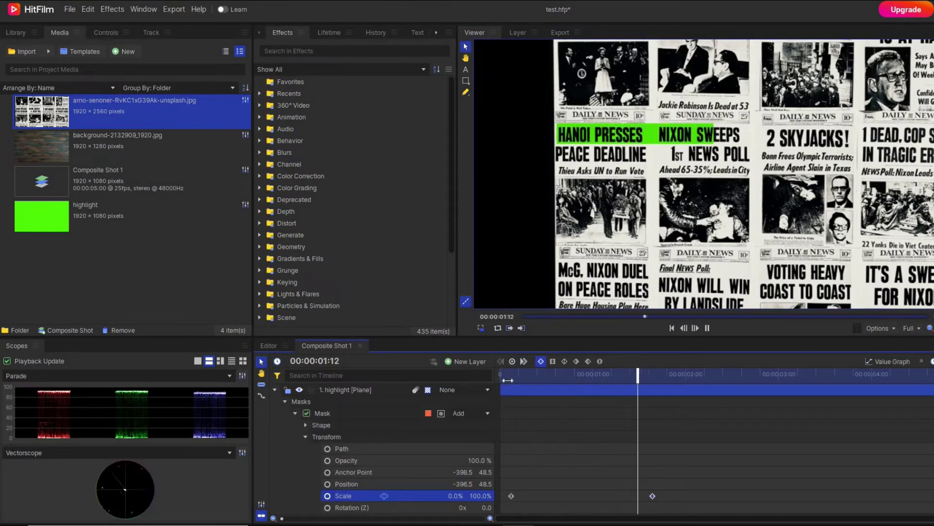
key(space)
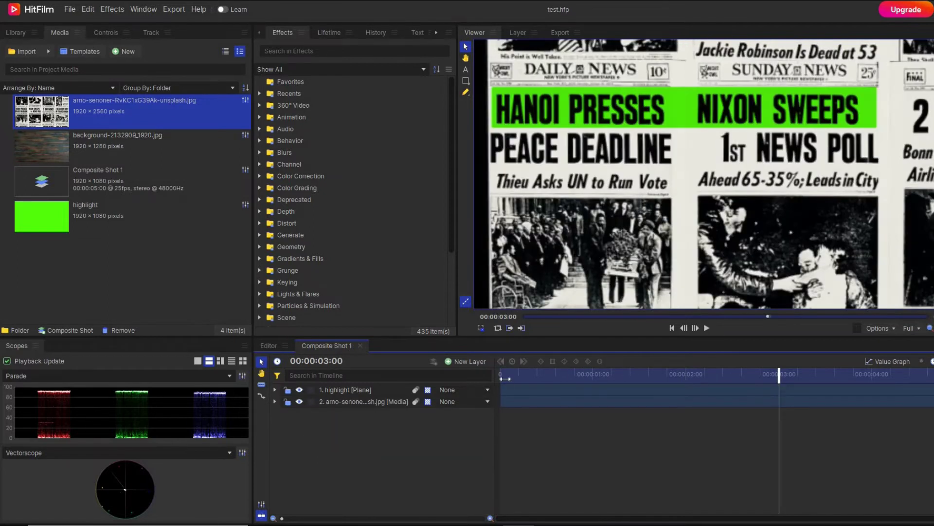
click(504, 375)
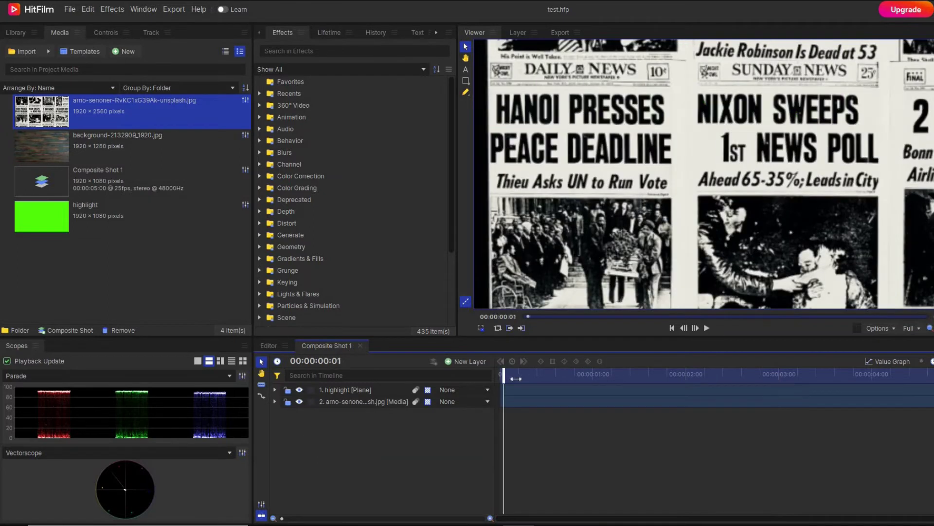
drag(516, 379, 740, 391)
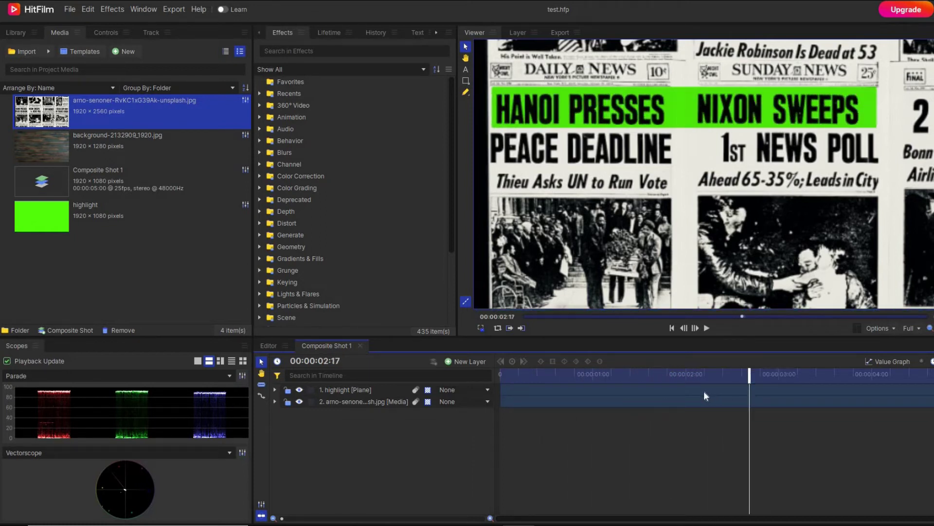
Apply the Heat Distortion effect to the highlight plane and set its Distortion to 33, checking the roughened edge along the timeline.
click(504, 379)
click(345, 390)
click(289, 51)
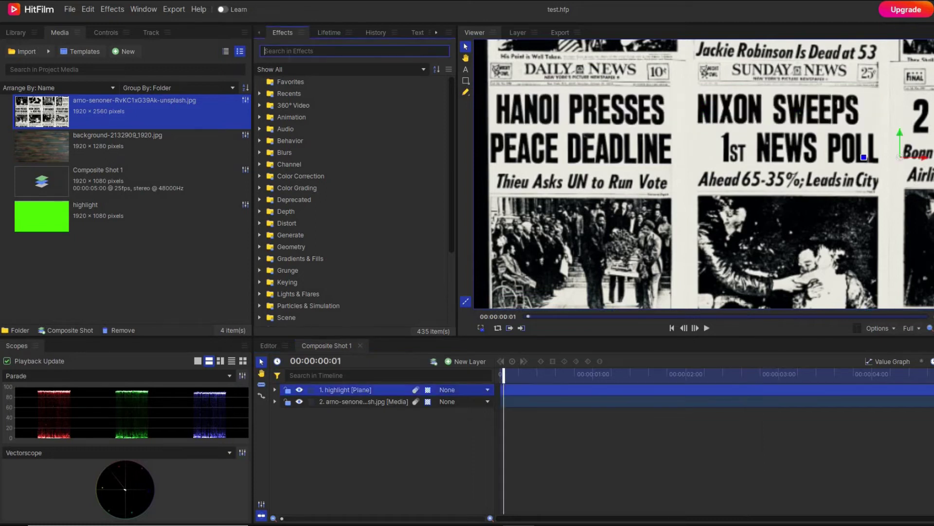
text(heat)
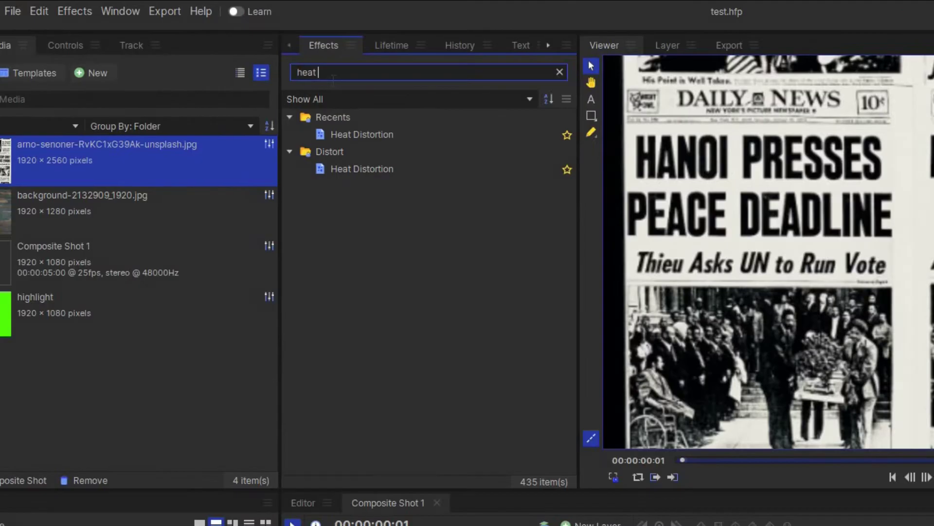
drag(355, 129, 421, 525)
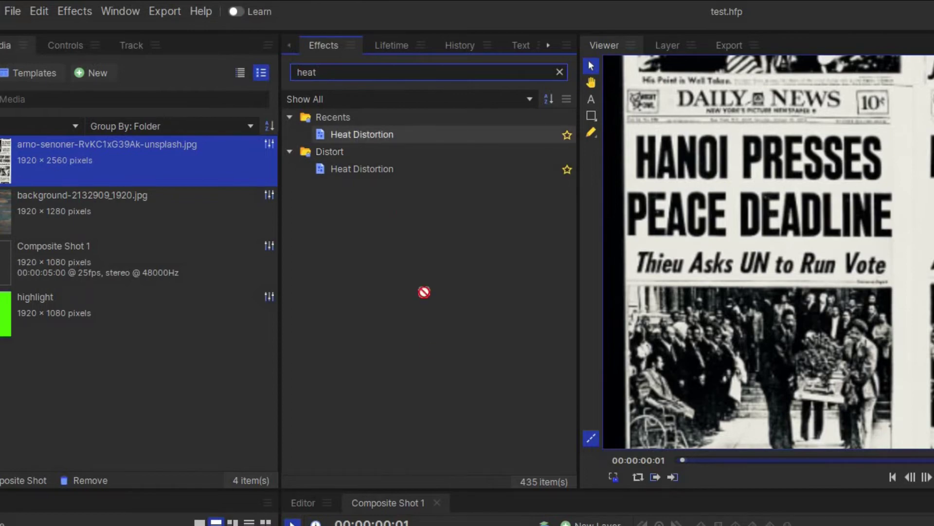
drag(341, 389, 341, 389)
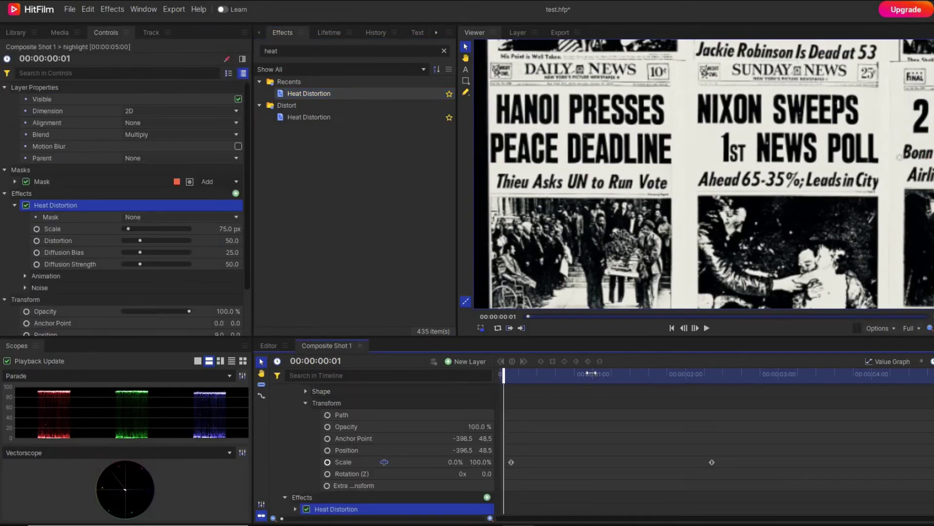
drag(595, 374, 579, 381)
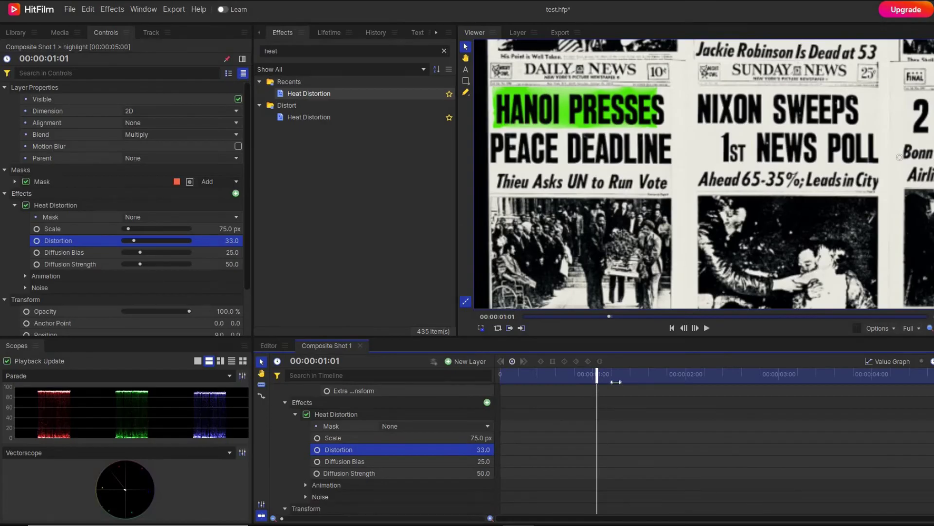
drag(616, 381, 655, 392)
Set the Heat Distortion animation's Wind Speed to 0 px/s and its Noise Speed to 0.
scroll(335, 464, down, 1)
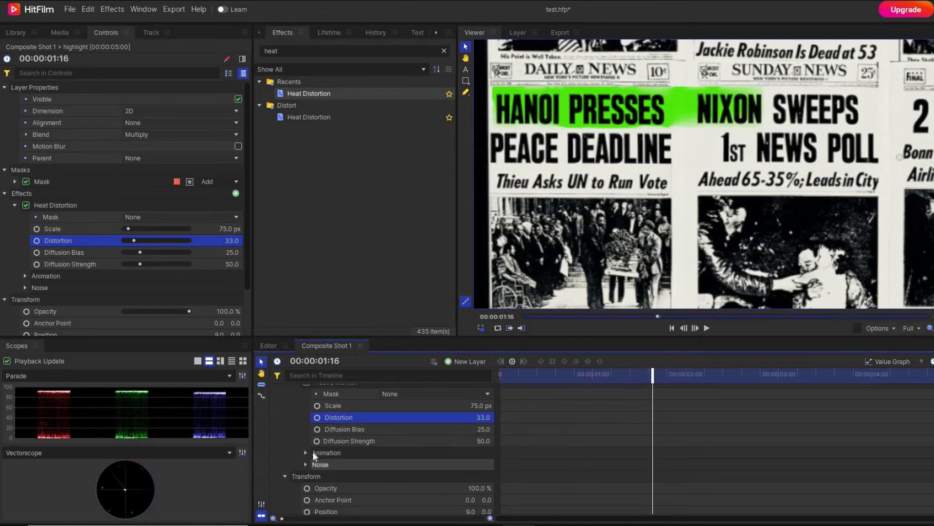
click(306, 453)
scroll(416, 445, down, 2)
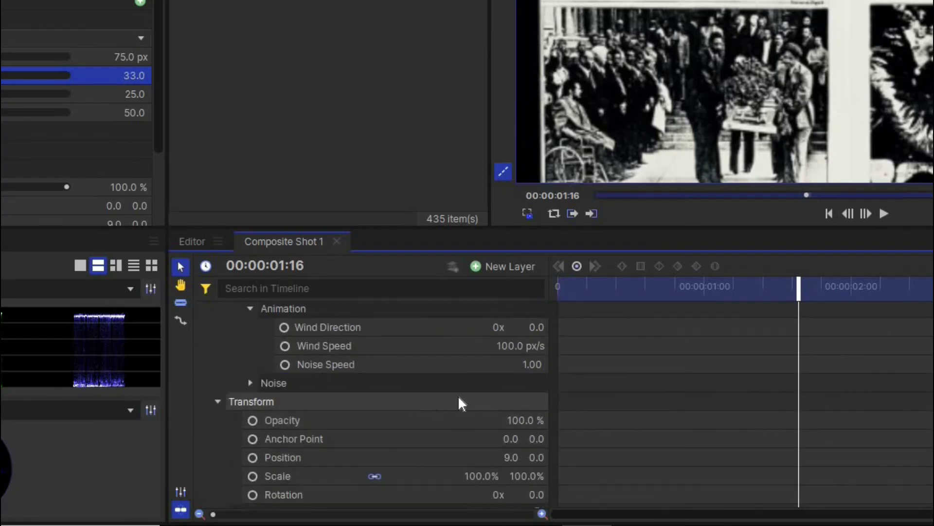
scroll(459, 401, up, 1)
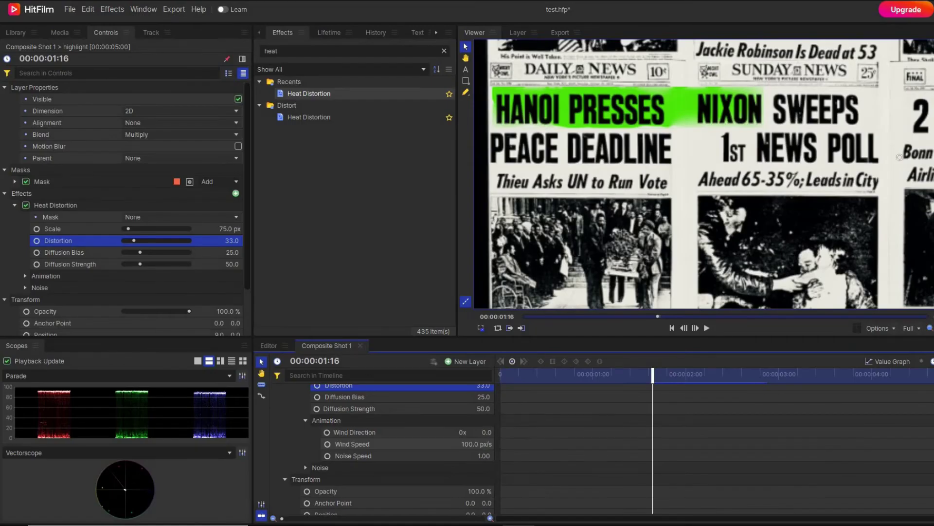
drag(477, 444, 428, 444)
drag(518, 417, 490, 418)
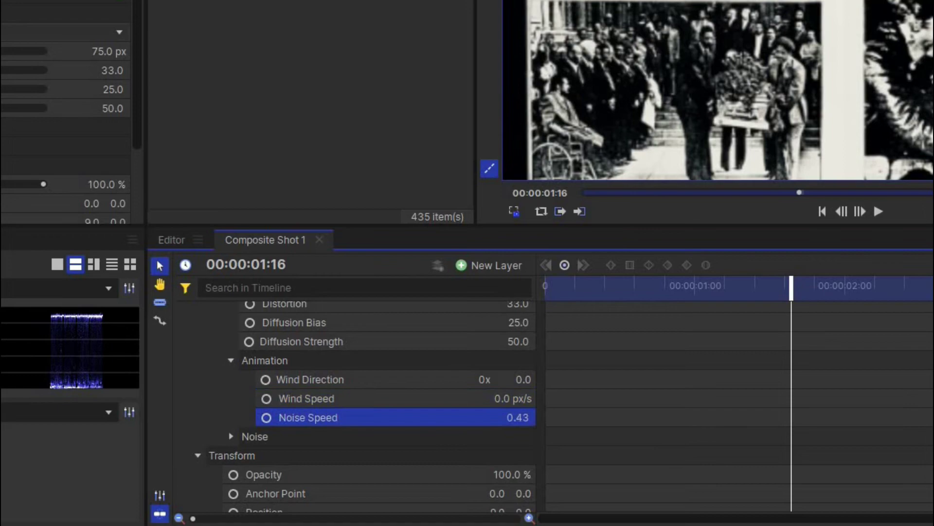
Play back the composite shot from the start to check the distorted highlight sweeping across the headline.
drag(610, 292, 519, 292)
key(space)
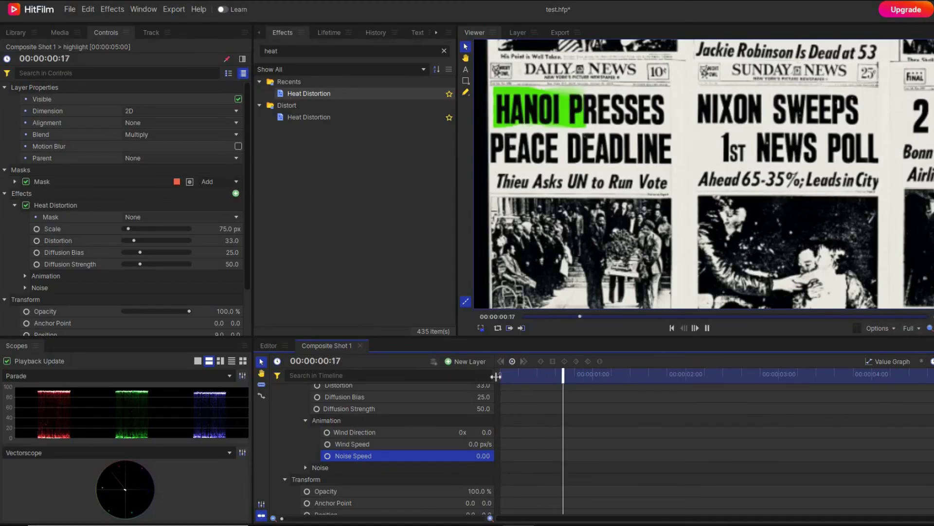
key(space)
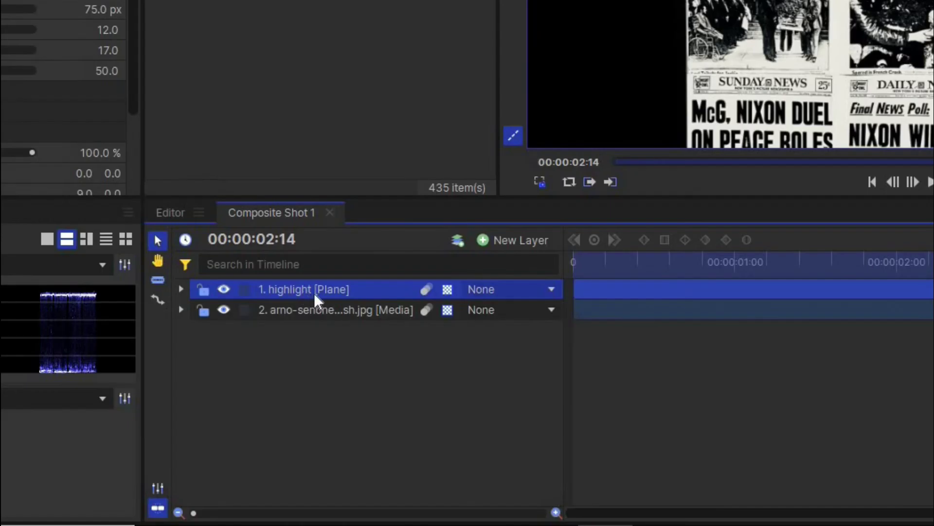
Duplicate the highlight plane and place the copy directly below the original in the layer stack.
key(ctrl+d)
drag(357, 389, 353, 404)
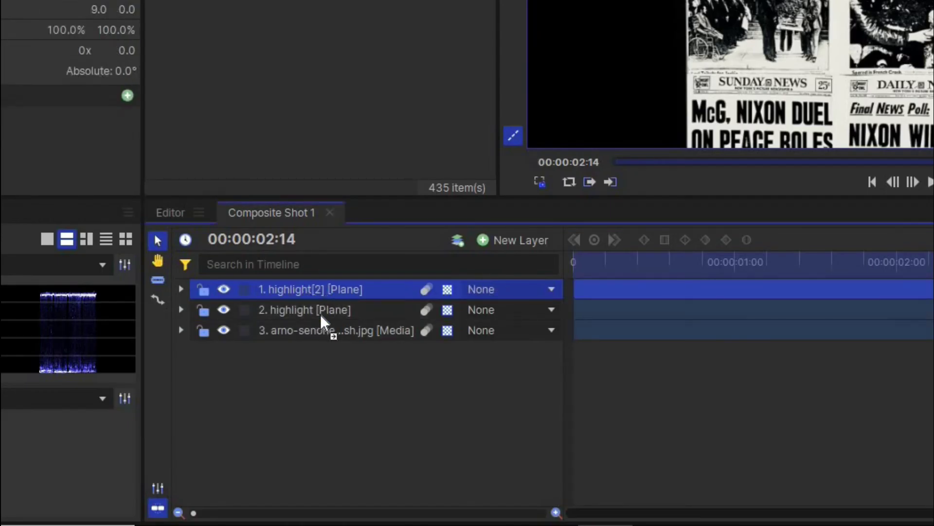
drag(321, 315, 321, 316)
Set the duplicate highlight's mask position to -392.5, 10.5 so it covers the headline's second line.
click(181, 309)
click(197, 330)
click(216, 350)
scroll(228, 361, down, 1)
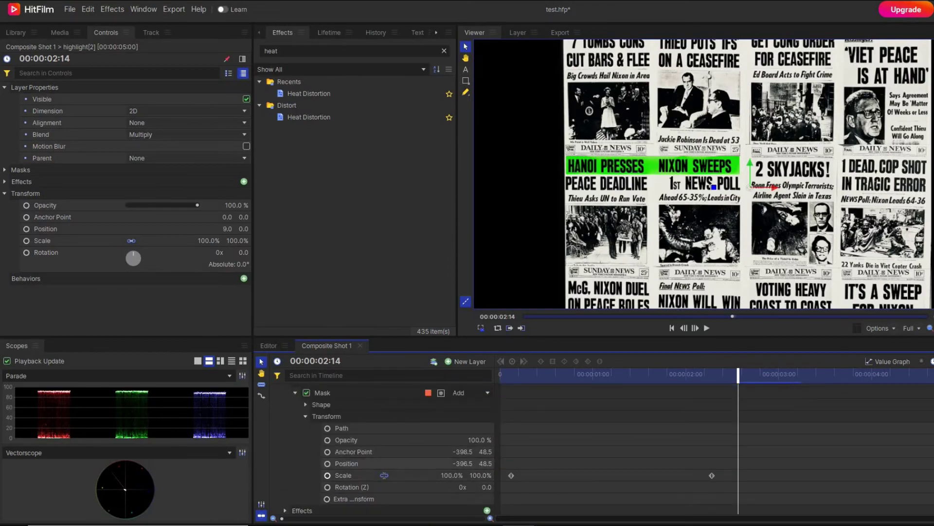
drag(486, 463, 466, 464)
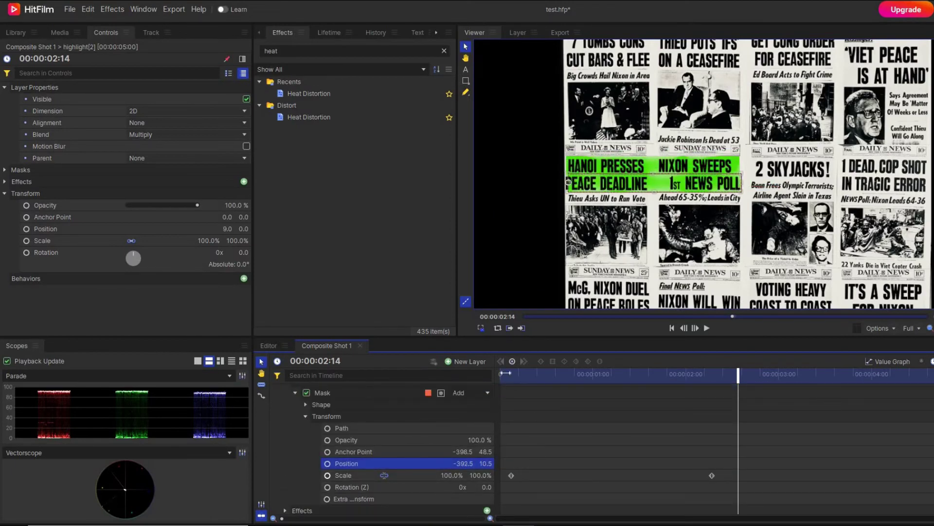
Shift the duplicate mask's scale keyframes later so its sweep starts once the first line is highlighted, and scrub to check the timing.
drag(506, 373, 750, 392)
drag(511, 475, 701, 477)
drag(537, 374, 779, 400)
drag(701, 475, 749, 476)
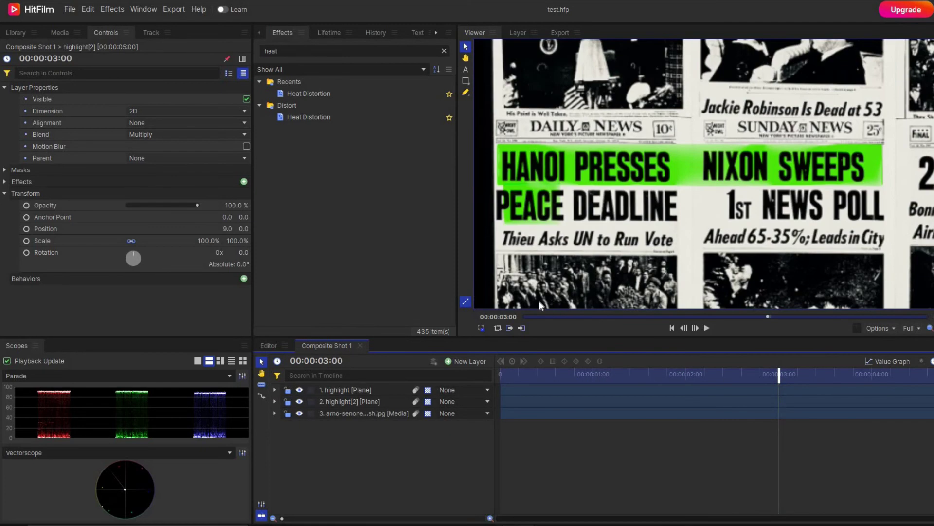
drag(536, 400, 928, 377)
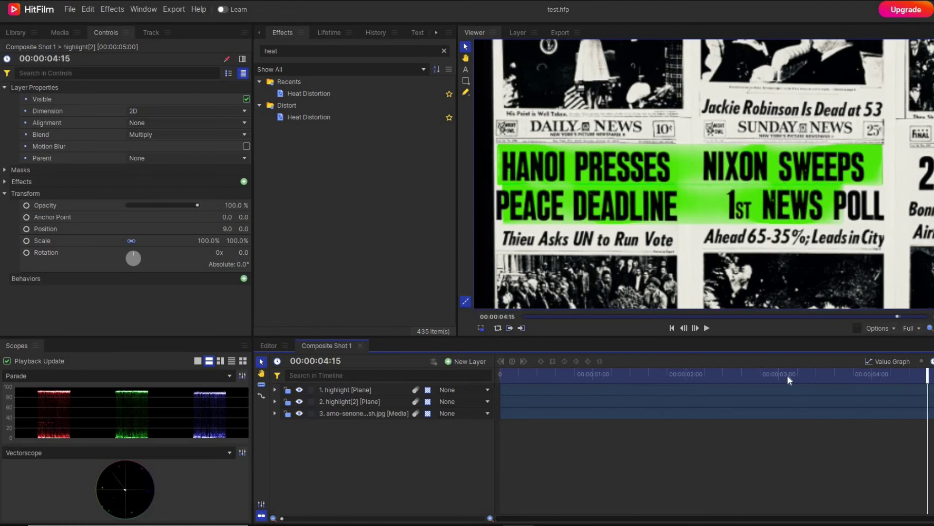